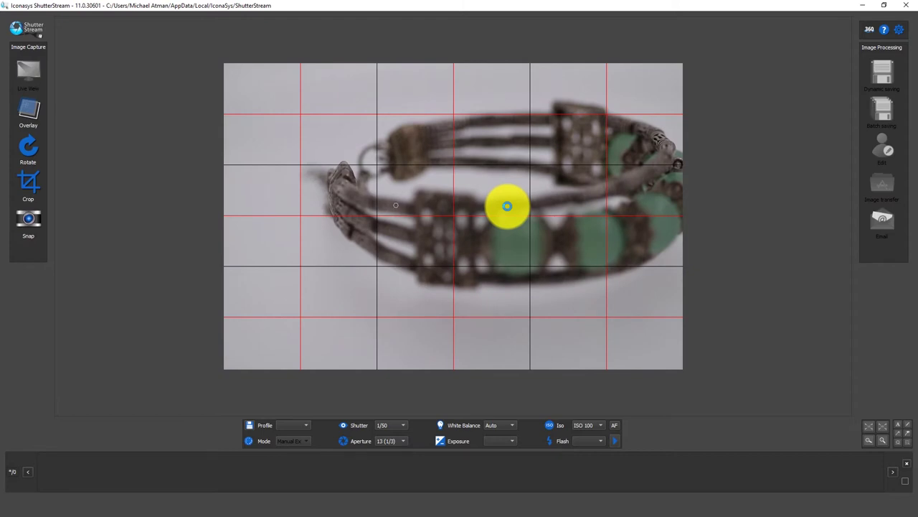
# Step: Set the shutter speed to 1/20 (1/3) so the bracelet is bright against white
pyautogui.click(393, 429)
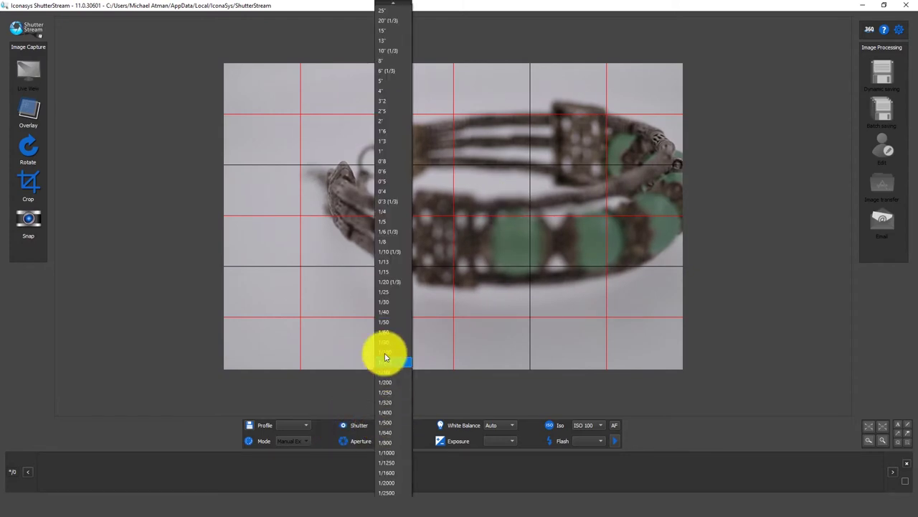
pyautogui.click(384, 282)
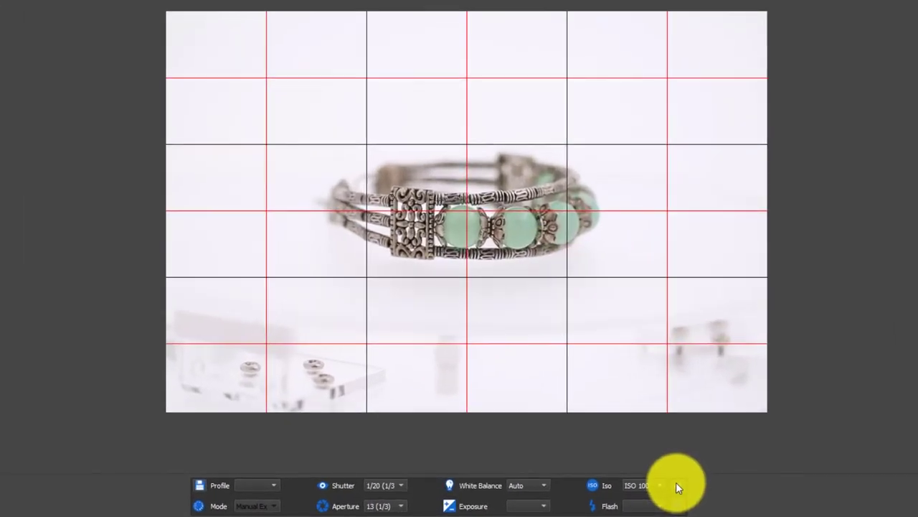
# Step: Drive the lens focus nearer, then back, until the bracelet is sharp
pyautogui.click(609, 440)
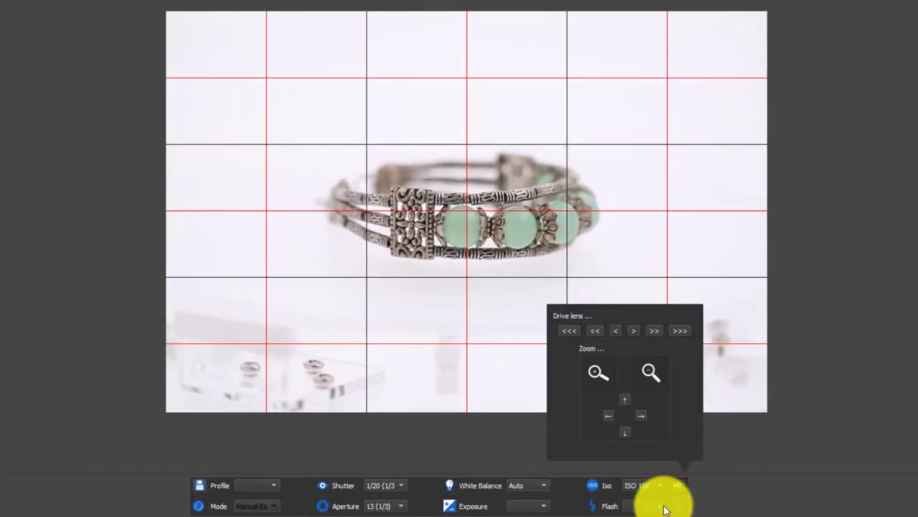
pyautogui.click(599, 372)
pyautogui.click(591, 332)
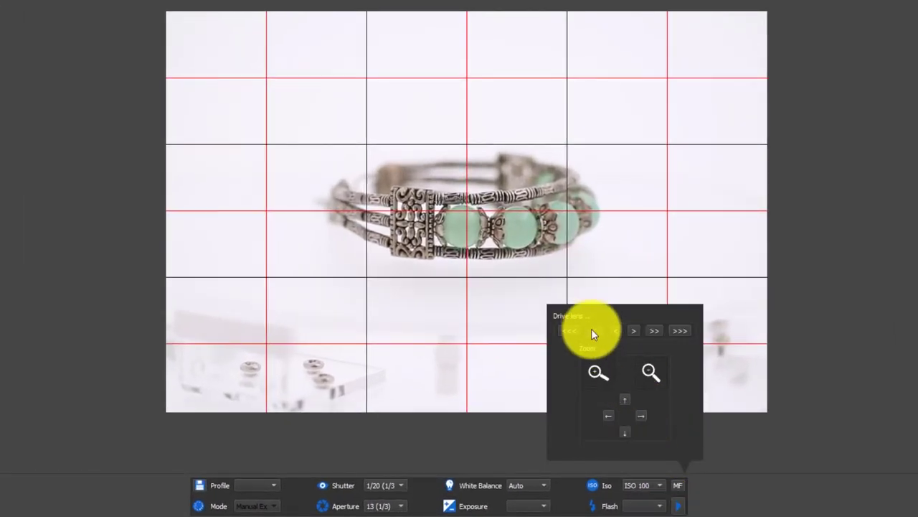
pyautogui.click(636, 333)
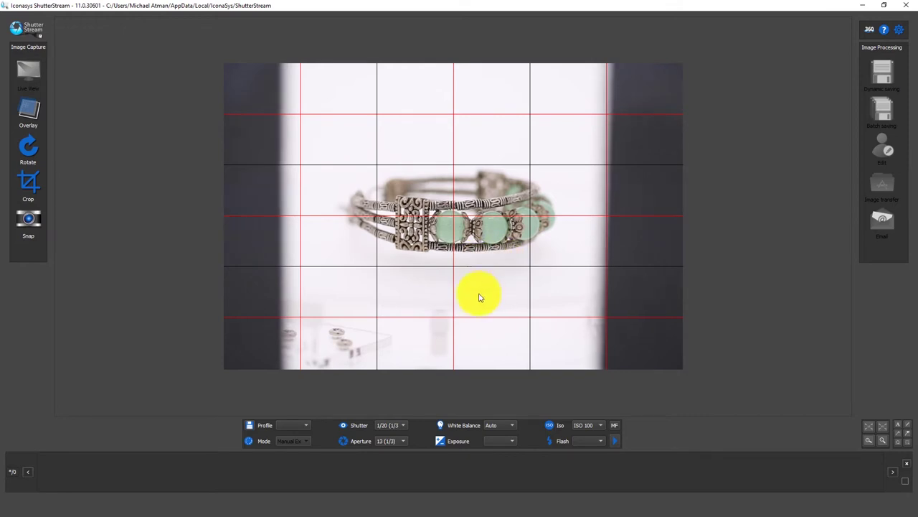
# Step: Reopen the Drive lens / Zoom controls over the focused bracelet
pyautogui.click(615, 425)
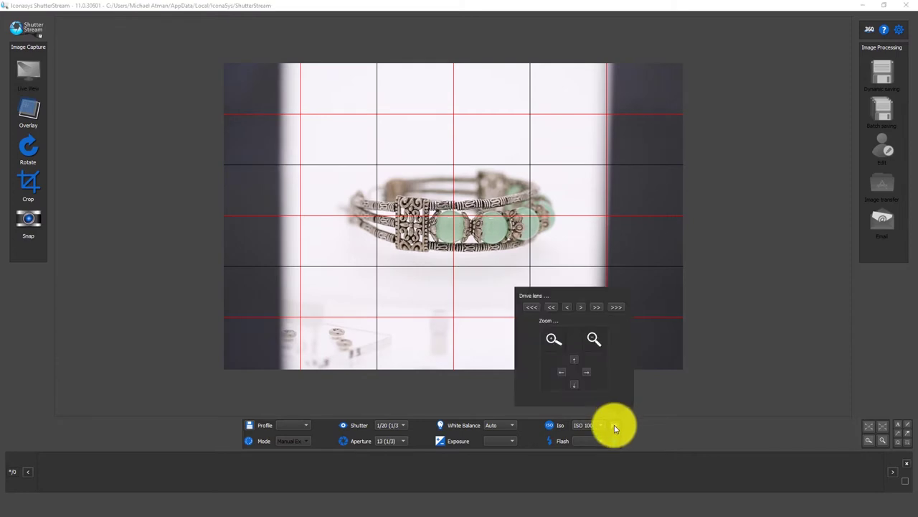
# Step: Draw a crop area around the bracelet and capture the first photo
pyautogui.click(28, 181)
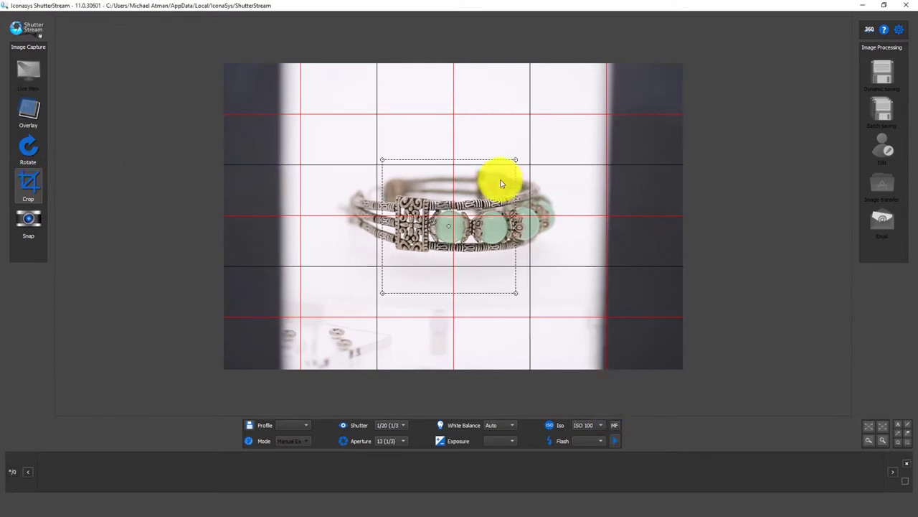
pyautogui.click(328, 122)
pyautogui.moveTo(324, 123)
pyautogui.mouseDown()
pyautogui.moveTo(371, 178)
pyautogui.moveTo(570, 281)
pyautogui.moveTo(569, 293)
pyautogui.moveTo(555, 294)
pyautogui.moveTo(552, 281)
pyautogui.mouseUp()
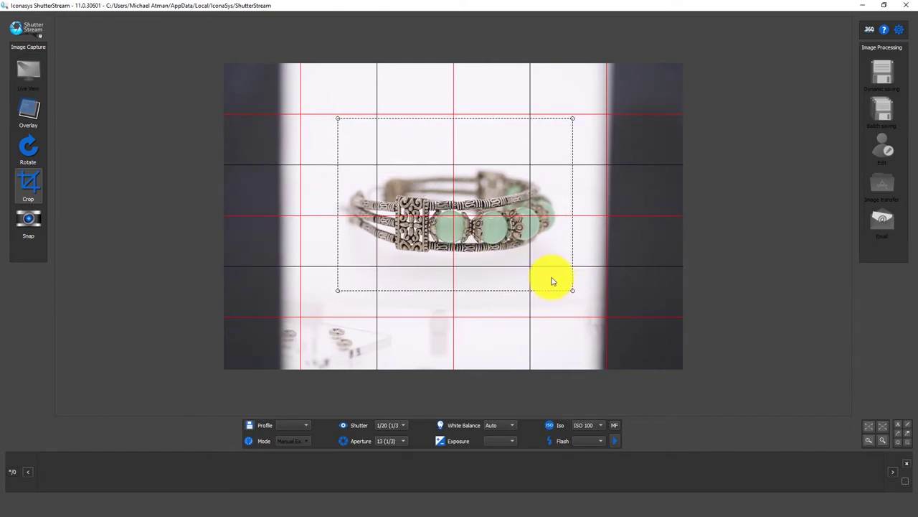
pyautogui.click(27, 226)
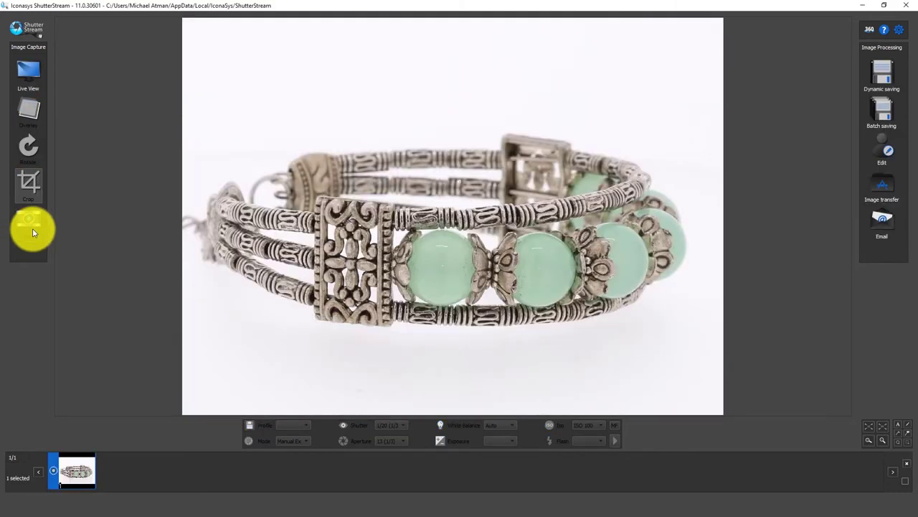
# Step: Back in live view, shift the crop area to re-centre the bracelet for a second shot
pyautogui.click(30, 82)
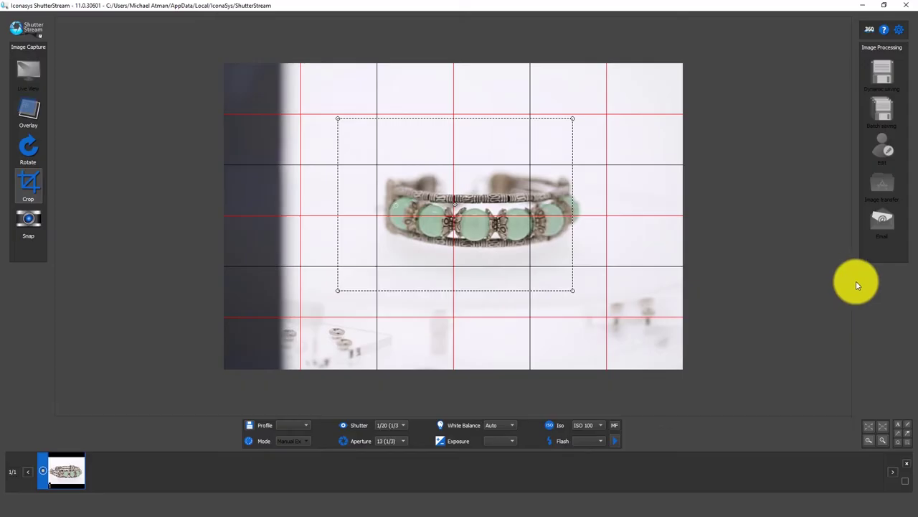
pyautogui.moveTo(558, 208); pyautogui.dragTo(588, 207)
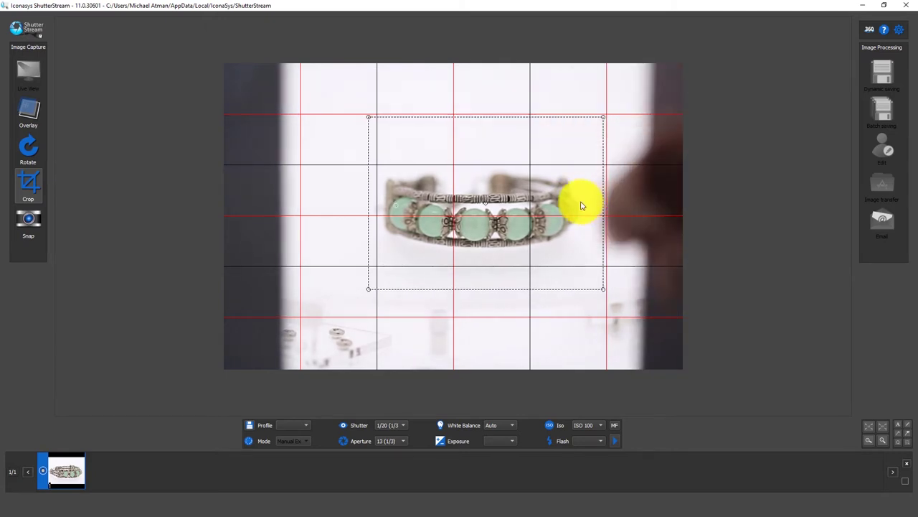
pyautogui.moveTo(571, 206); pyautogui.dragTo(567, 201)
pyautogui.click(614, 425)
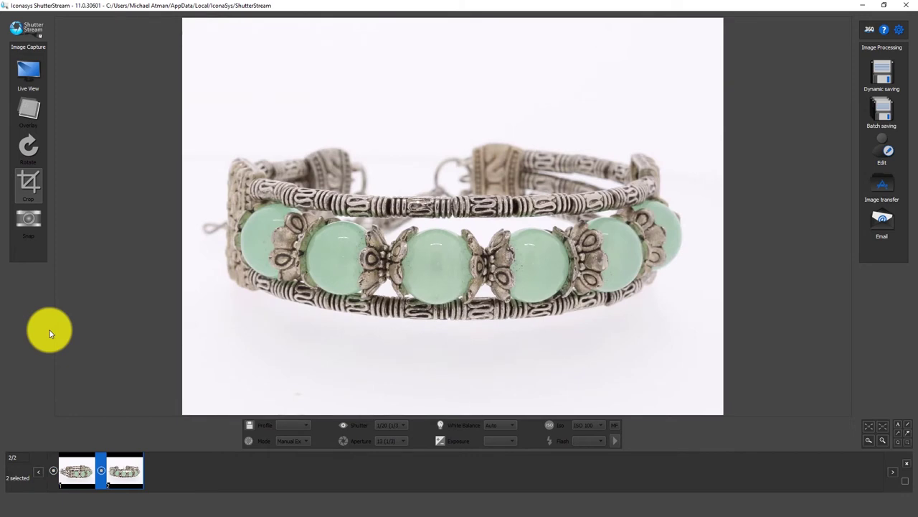
# Step: Capture the third bracelet photo from live view and review all three thumbnails
pyautogui.click(28, 79)
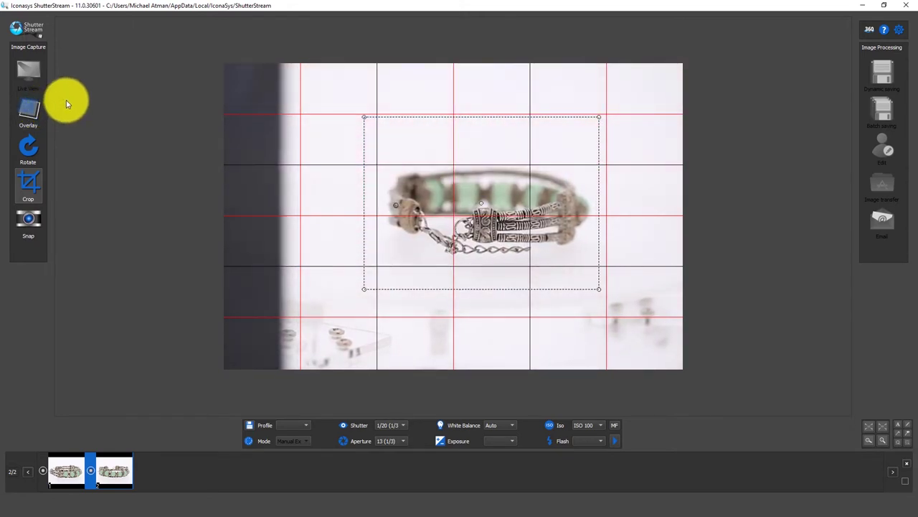
pyautogui.click(28, 230)
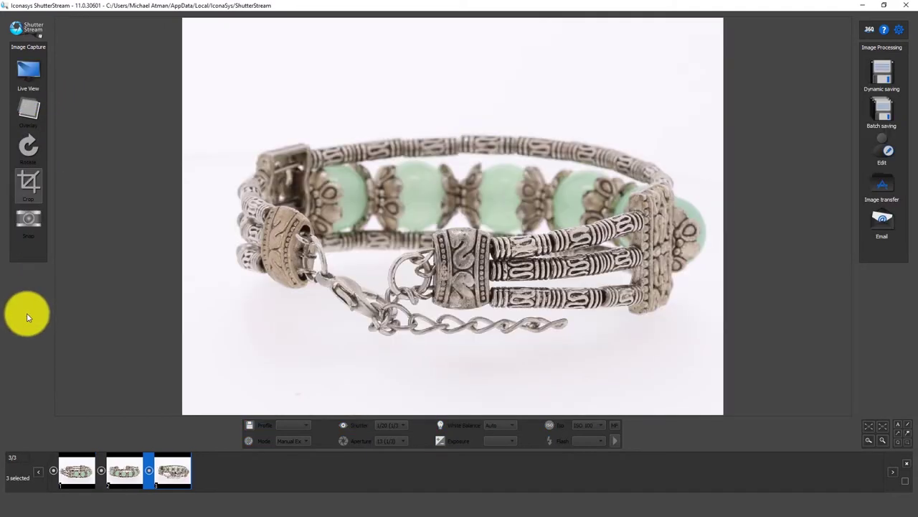
pyautogui.click(87, 473)
pyautogui.click(123, 471)
pyautogui.click(167, 470)
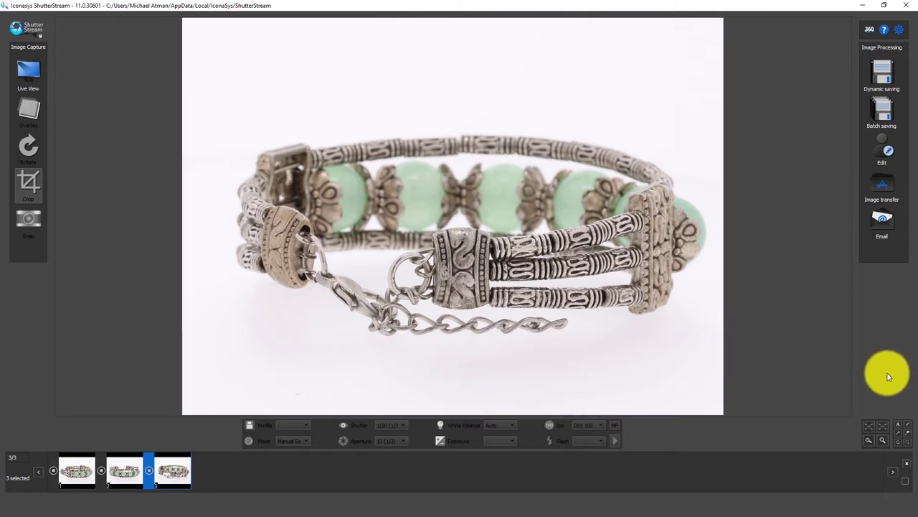
# Step: Open the captured bracelet photos in the image editor
pyautogui.click(898, 161)
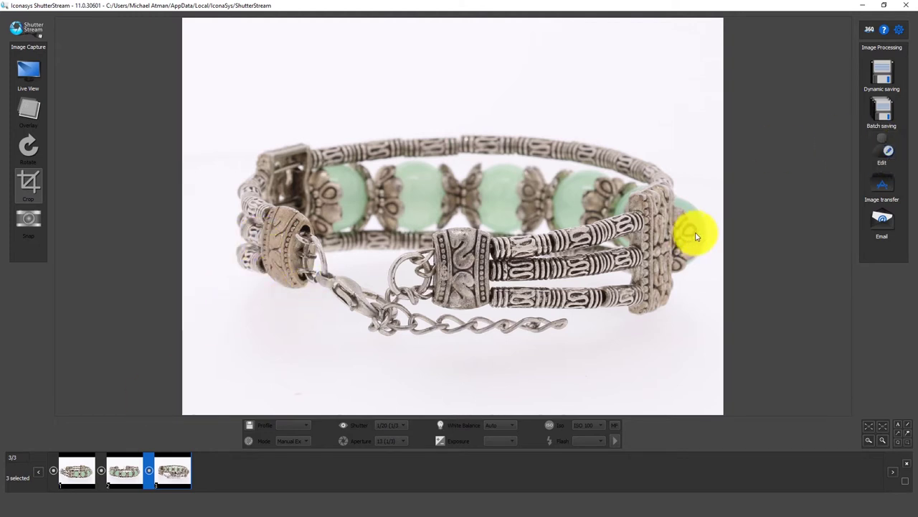
pyautogui.click(884, 151)
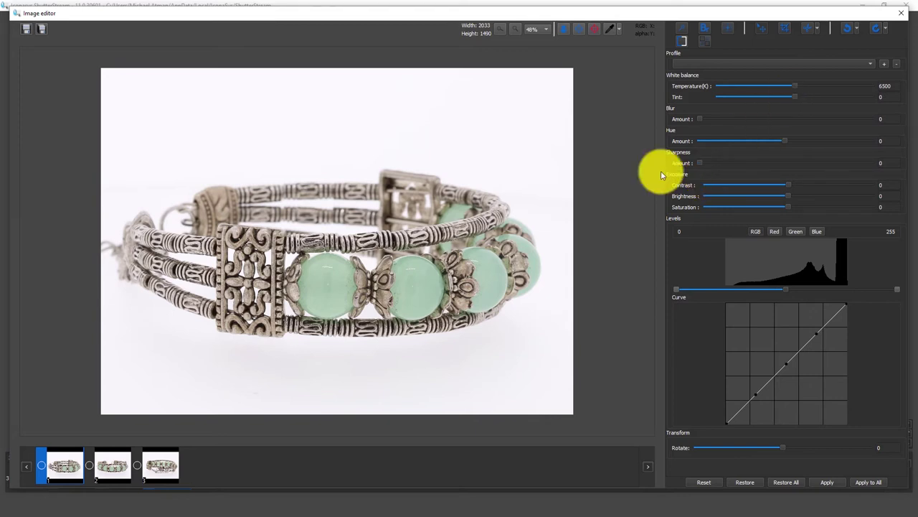
# Step: Set the White Point eyedropper from the photo's white background
pyautogui.click(610, 28)
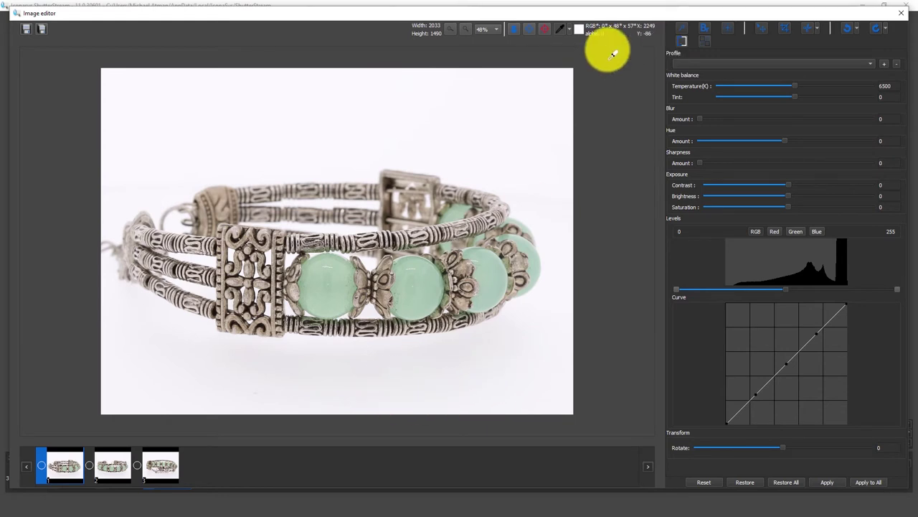
pyautogui.click(569, 29)
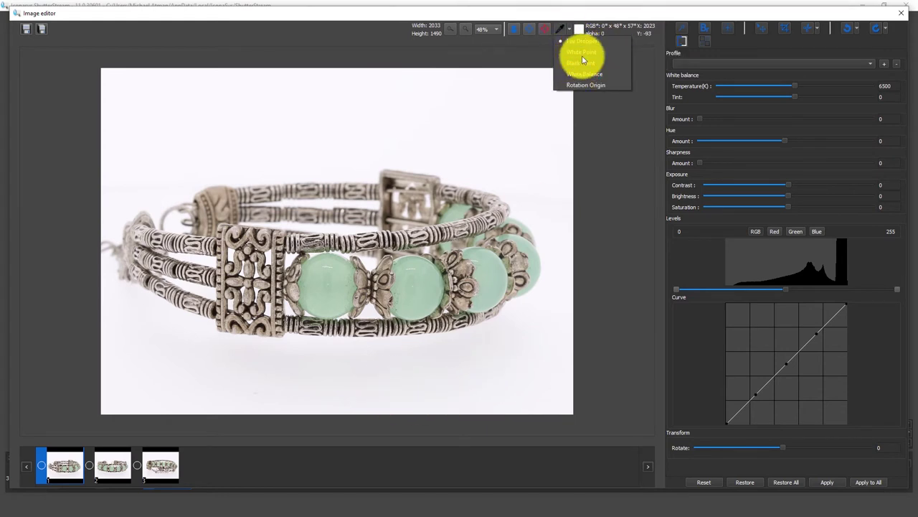
pyautogui.click(584, 51)
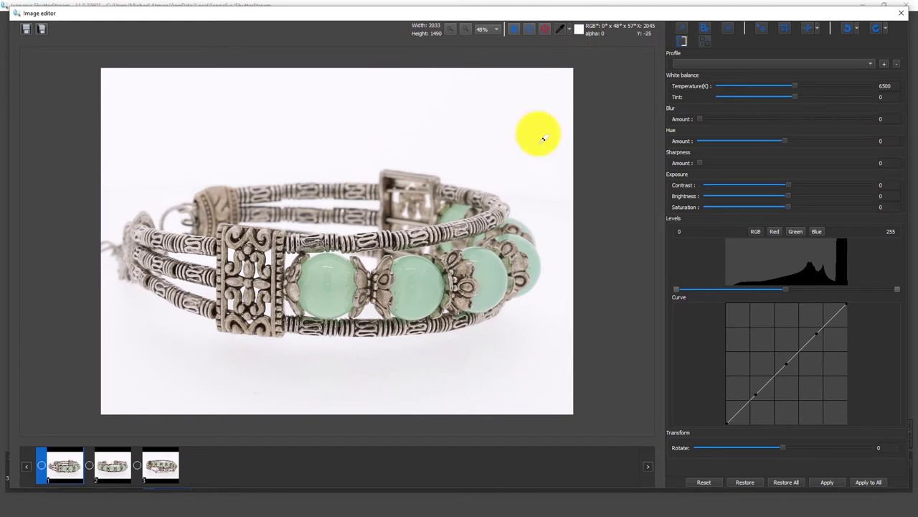
pyautogui.click(374, 402)
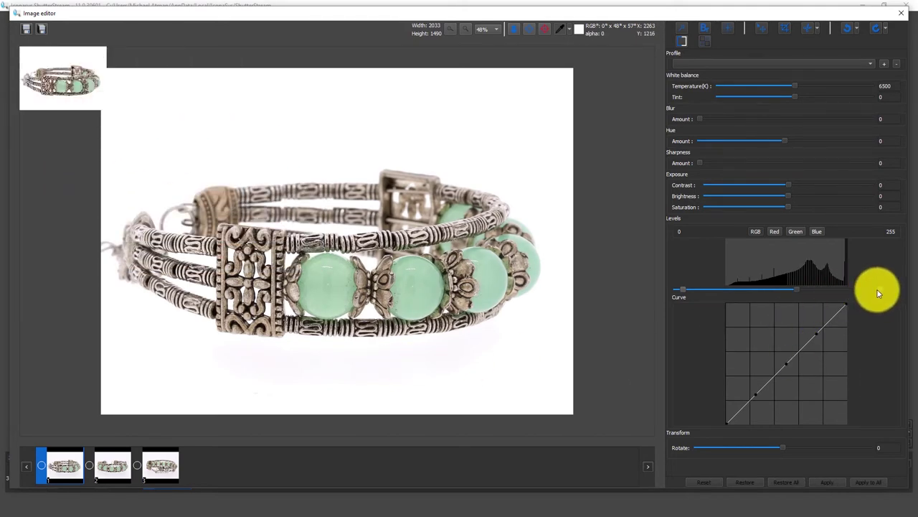
# Step: Set Sharpness Amount to 2.37 and apply it to all three bracelet photos
pyautogui.click(706, 164)
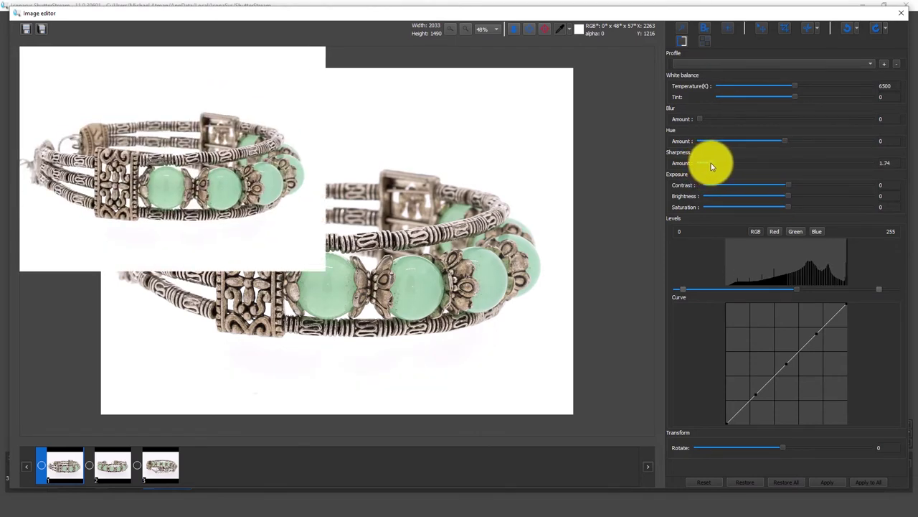
pyautogui.moveTo(711, 163); pyautogui.dragTo(715, 163)
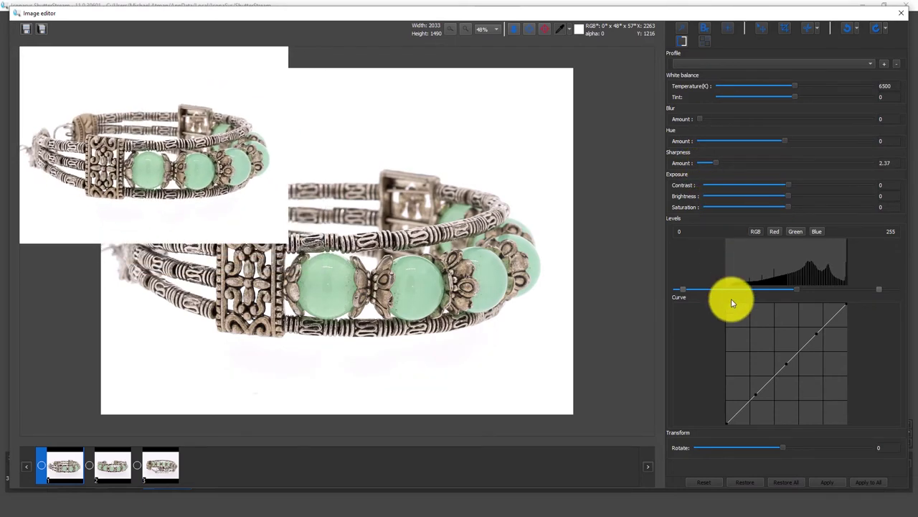
pyautogui.click(864, 482)
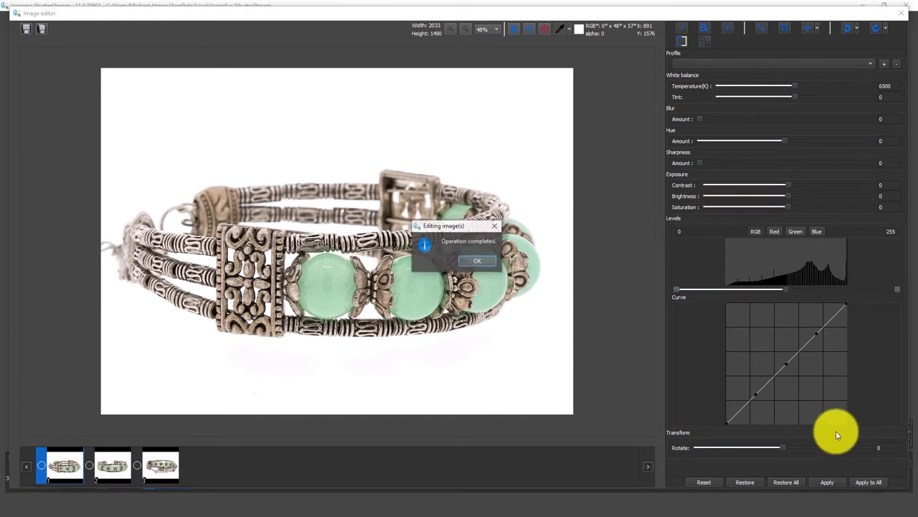
pyautogui.click(112, 467)
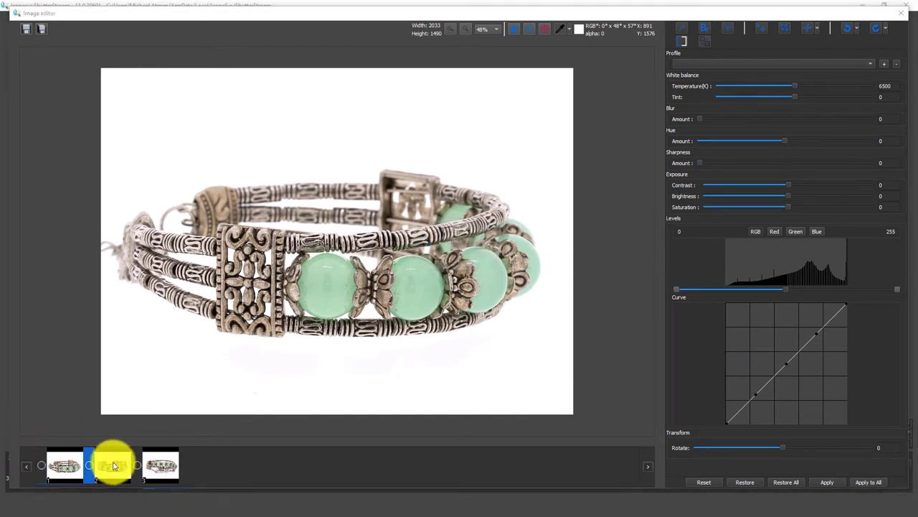
pyautogui.click(177, 463)
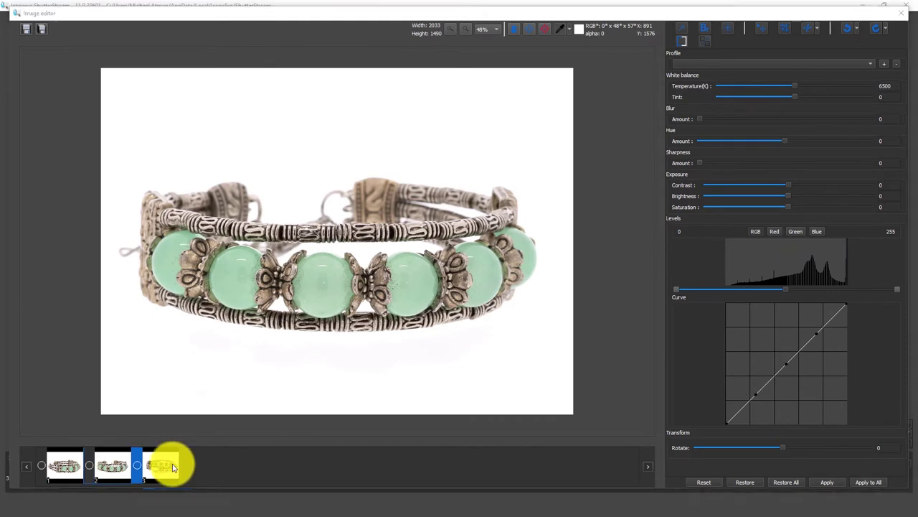
pyautogui.click(115, 468)
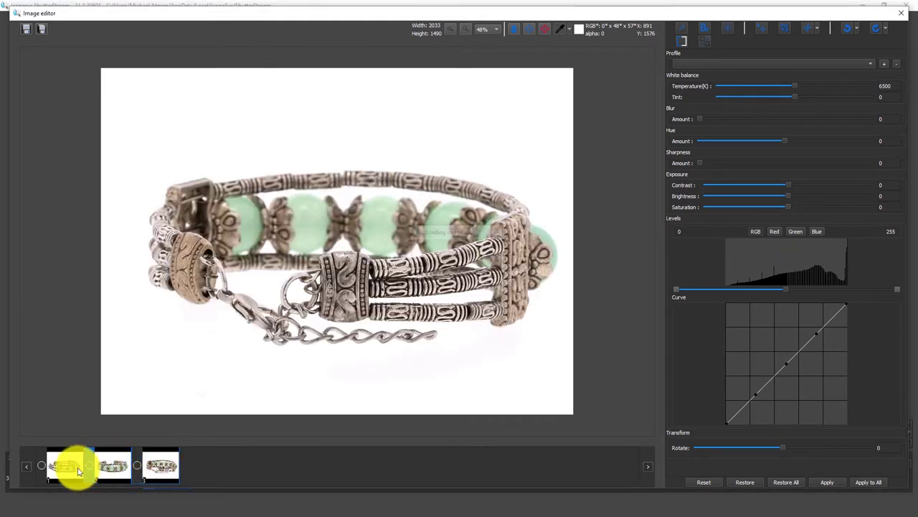
pyautogui.click(66, 467)
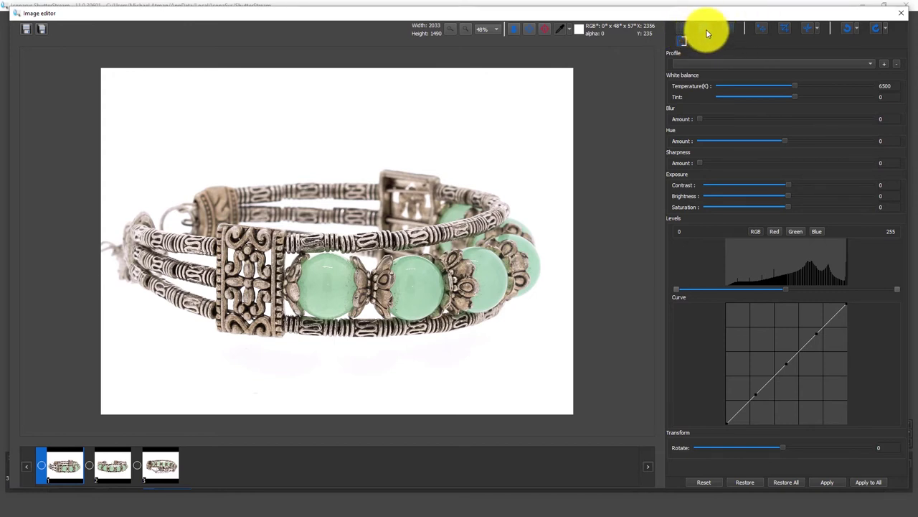
# Step: Use solid-colour background removal on the white backdrop, constrained to the clicked region
pyautogui.click(706, 29)
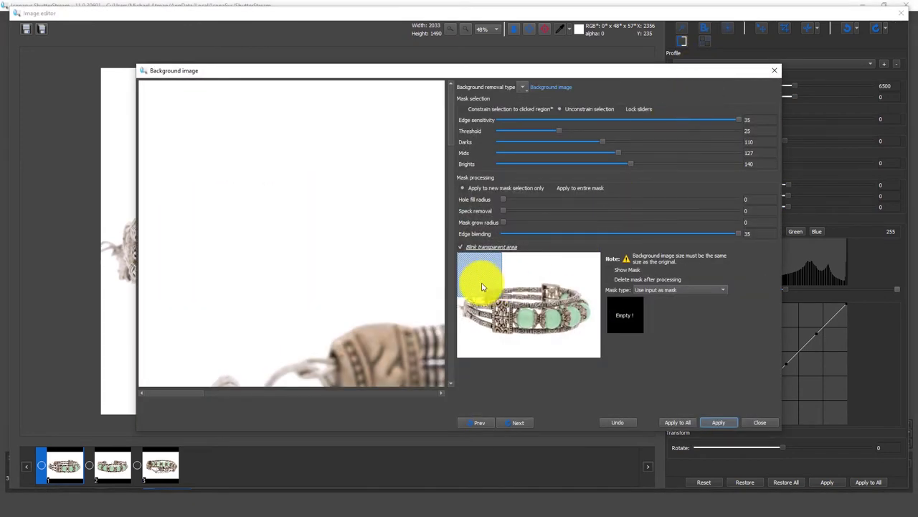
pyautogui.click(753, 426)
pyautogui.click(682, 27)
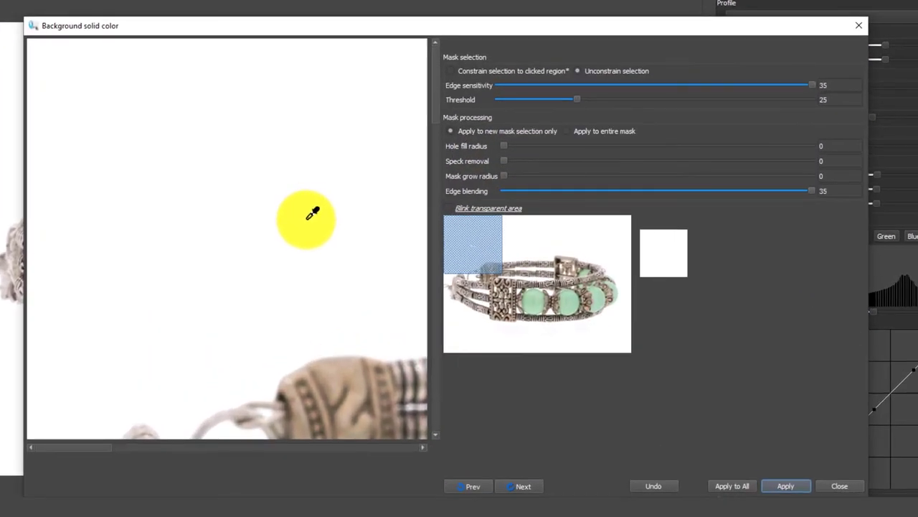
pyautogui.click(313, 213)
pyautogui.moveTo(478, 257); pyautogui.dragTo(528, 271)
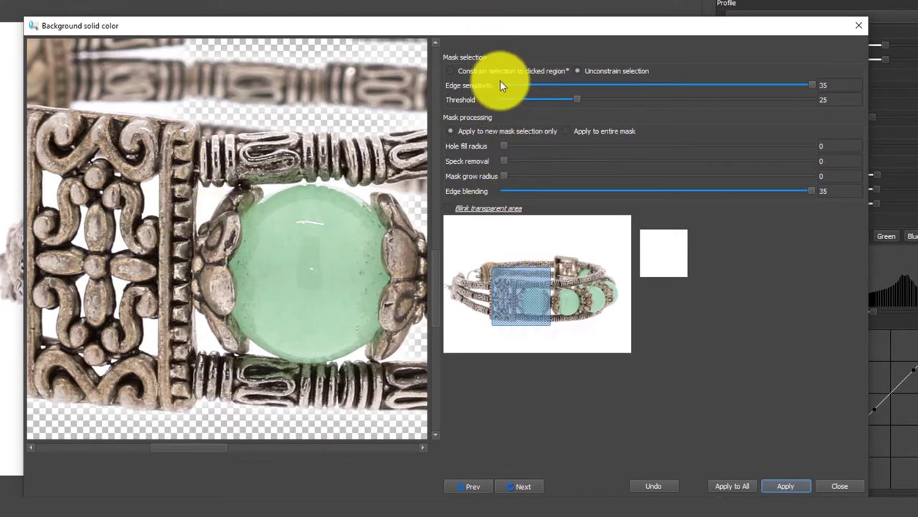
pyautogui.click(449, 71)
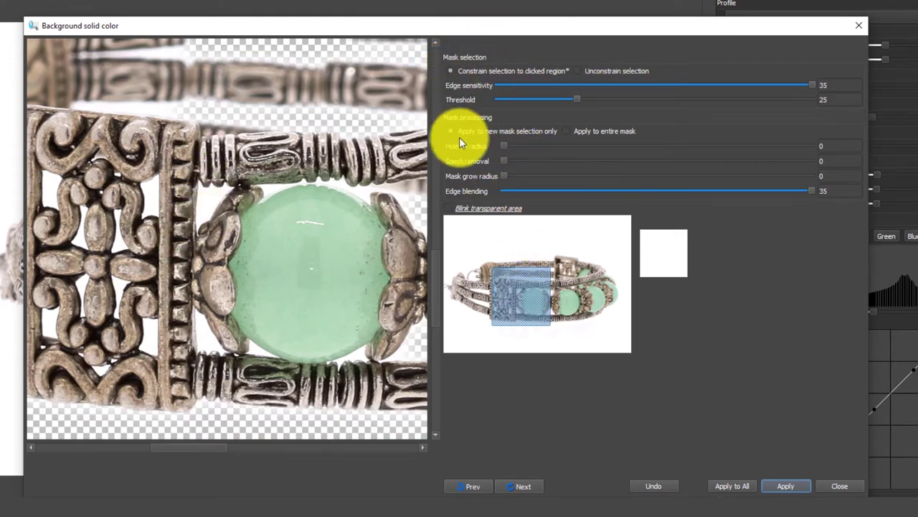
# Step: Set edge blending 1, edge sensitivity 1 and threshold 14, checking the beads close-up
pyautogui.moveTo(537, 307); pyautogui.dragTo(529, 288)
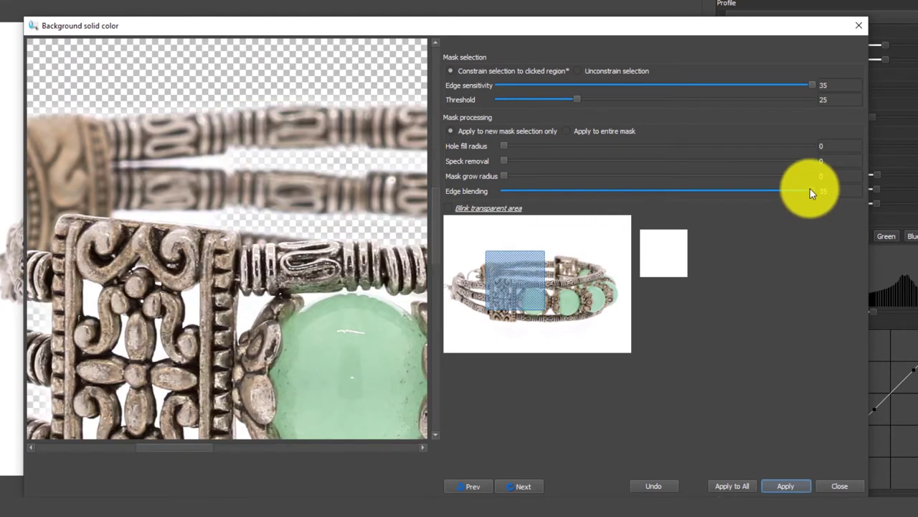
pyautogui.moveTo(810, 191); pyautogui.dragTo(511, 196)
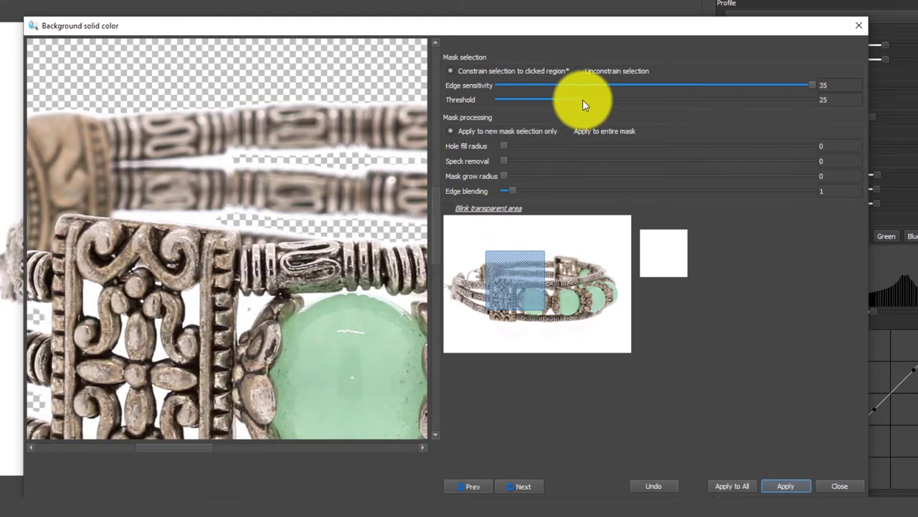
pyautogui.moveTo(573, 100); pyautogui.dragTo(621, 113)
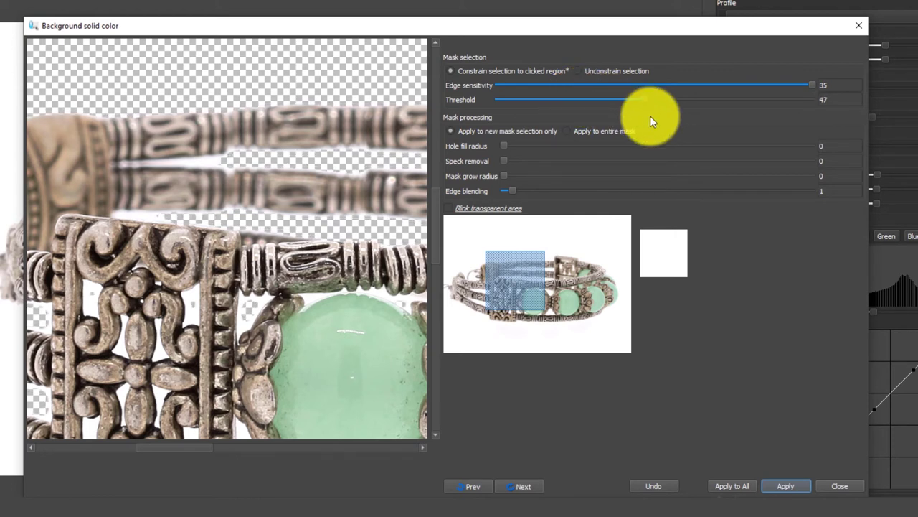
pyautogui.moveTo(818, 87); pyautogui.dragTo(507, 92)
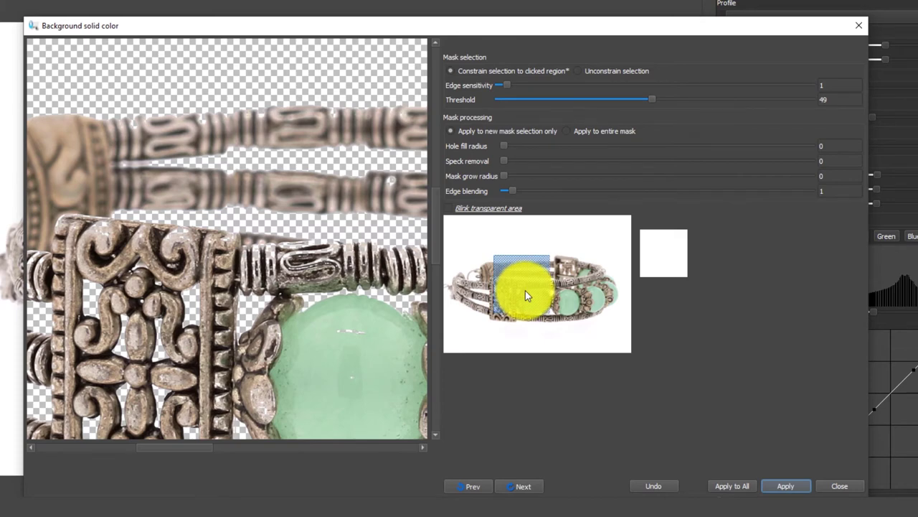
pyautogui.moveTo(525, 291); pyautogui.dragTo(582, 291)
pyautogui.moveTo(653, 99); pyautogui.dragTo(541, 101)
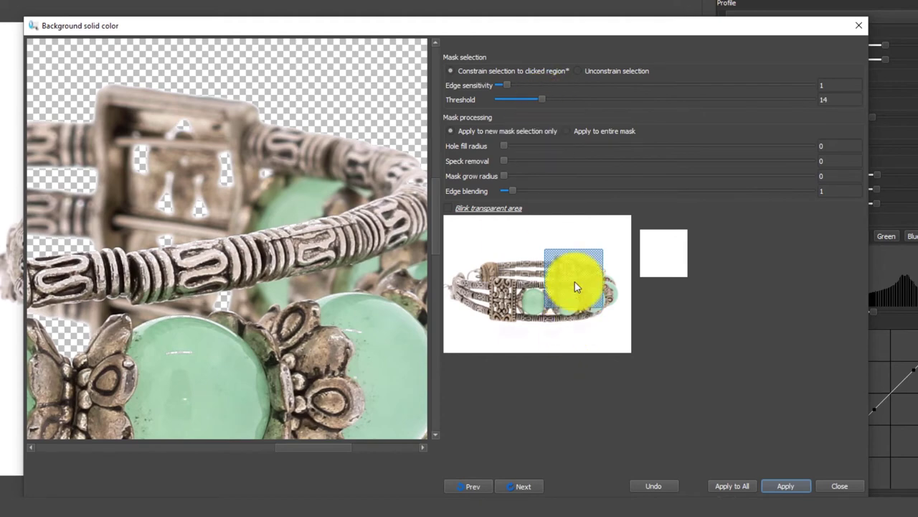
pyautogui.moveTo(575, 282); pyautogui.dragTo(494, 305)
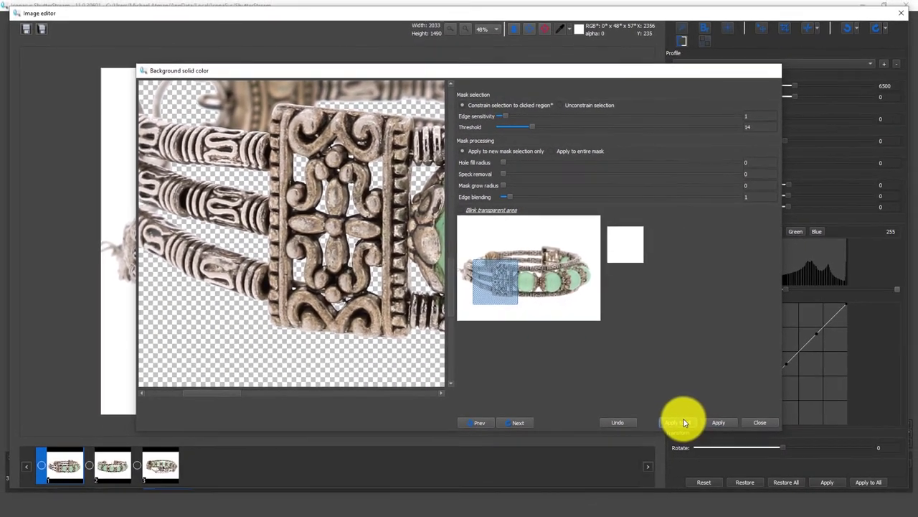
# Step: Apply the solid-colour background removal to all three bracelet photos and check each result
pyautogui.click(732, 486)
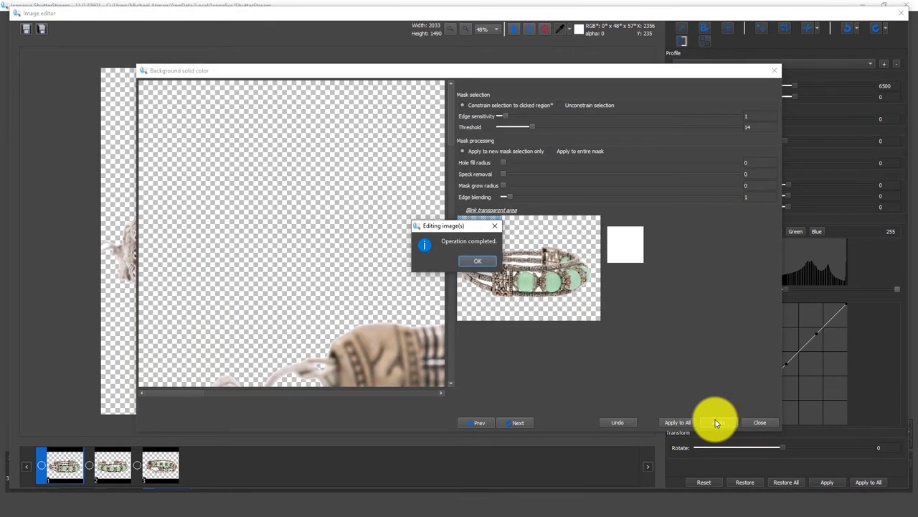
pyautogui.press('Return')
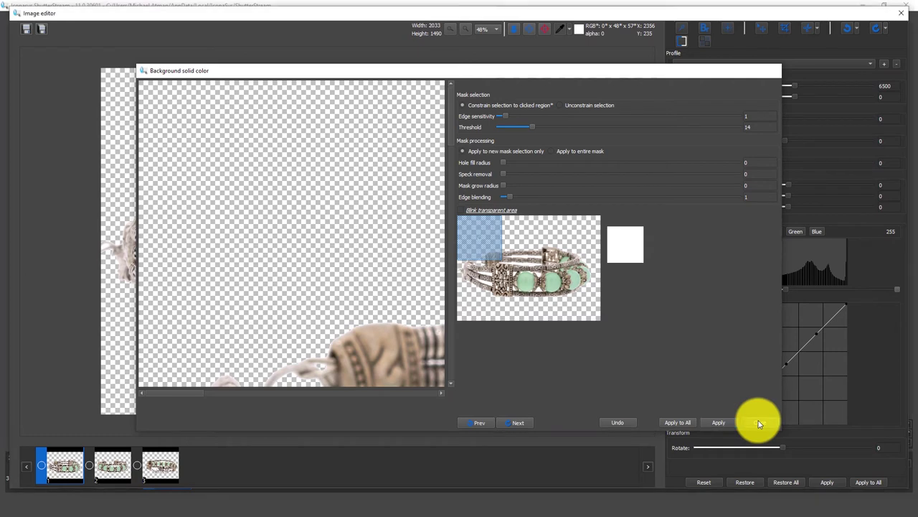
pyautogui.click(760, 422)
pyautogui.click(115, 463)
pyautogui.click(154, 471)
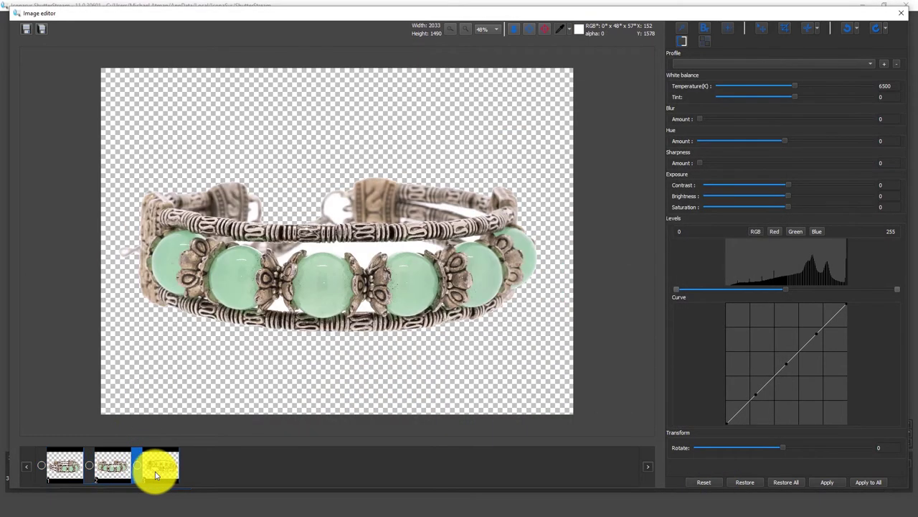
pyautogui.click(67, 470)
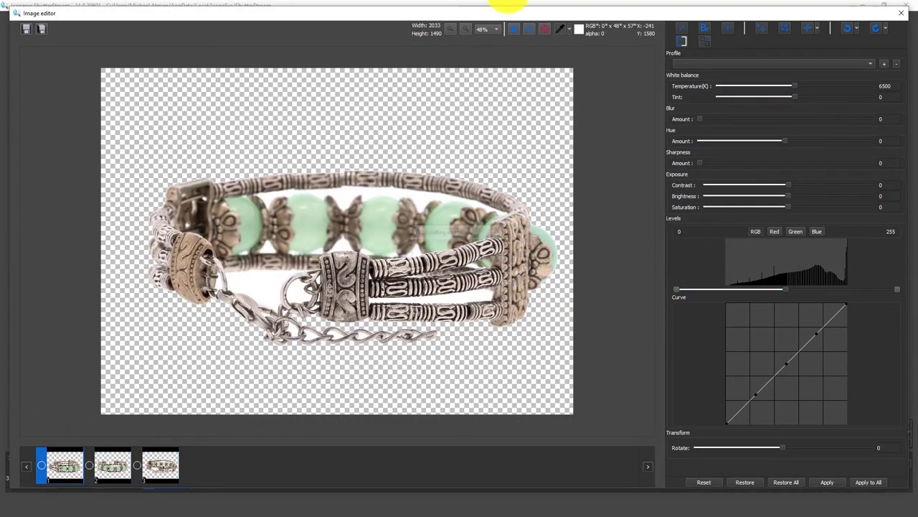
# Step: Re-apply background removal to all three photos with removal beyond the clicked region allowed
pyautogui.click(679, 29)
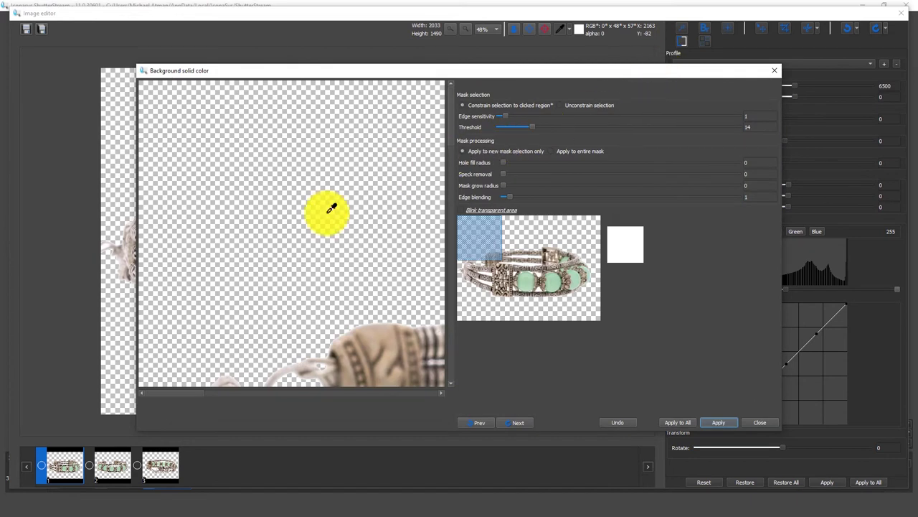
pyautogui.click(560, 105)
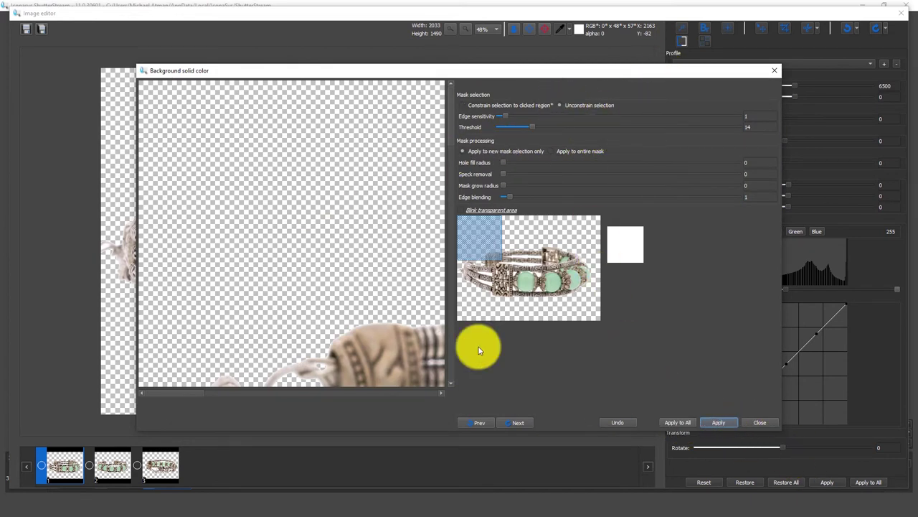
pyautogui.click(683, 423)
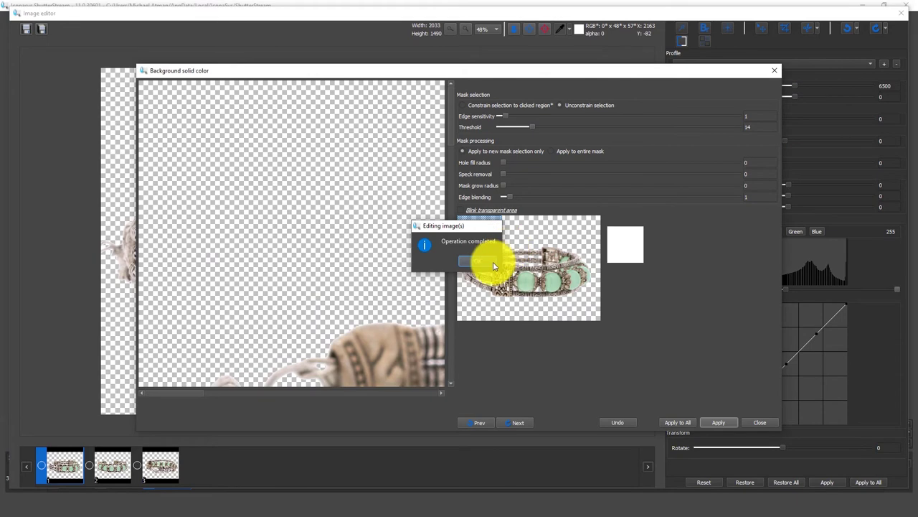
pyautogui.click(477, 261)
pyautogui.click(772, 70)
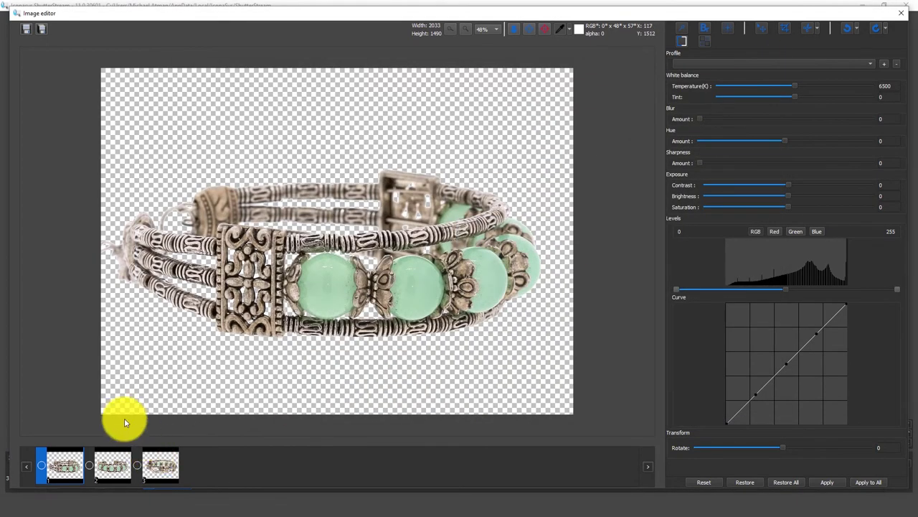
# Step: Review the three transparent-background bracelet photos and open the batch save settings
pyautogui.click(107, 466)
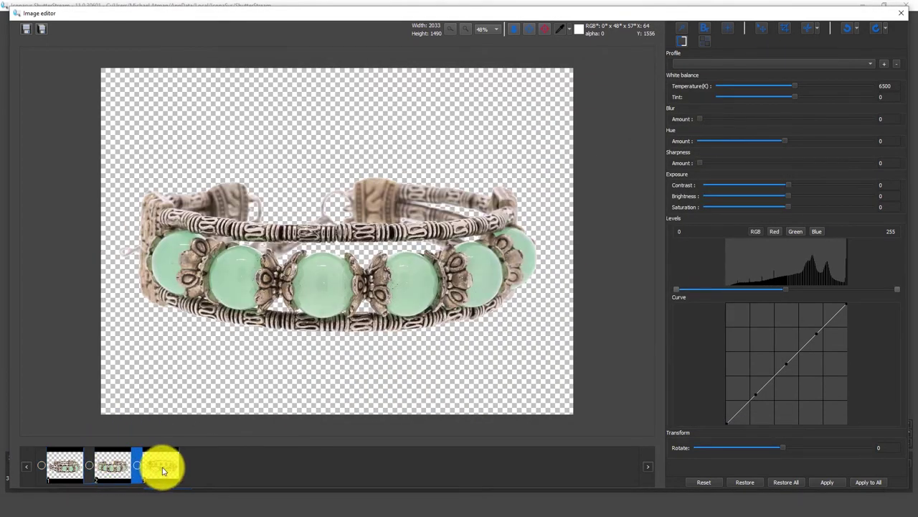
pyautogui.click(162, 468)
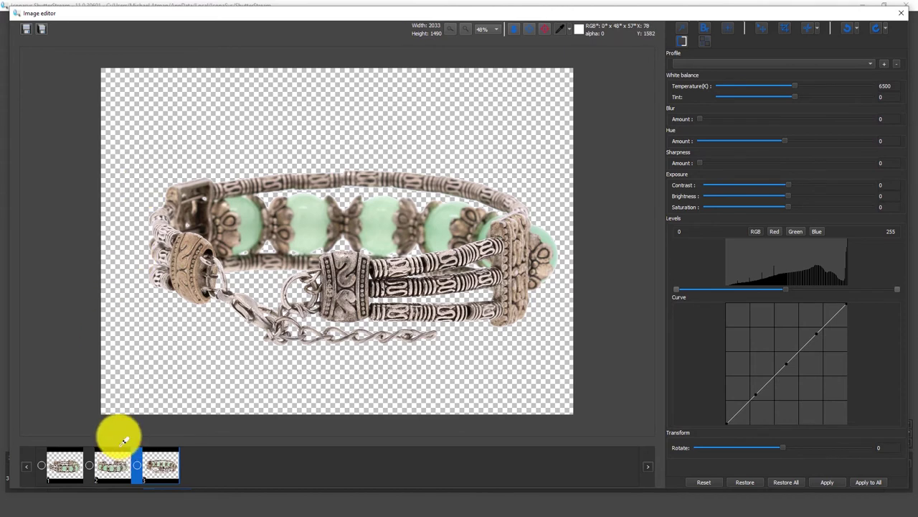
pyautogui.click(58, 465)
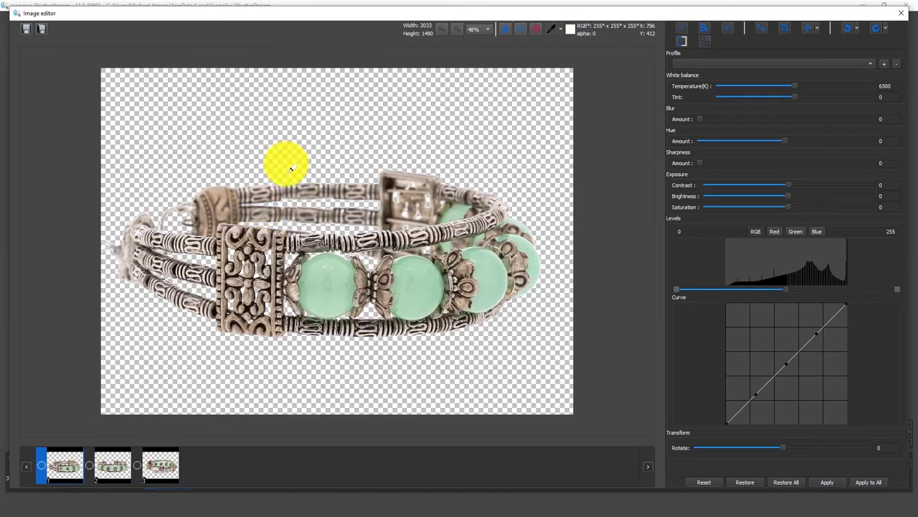
pyautogui.click(40, 29)
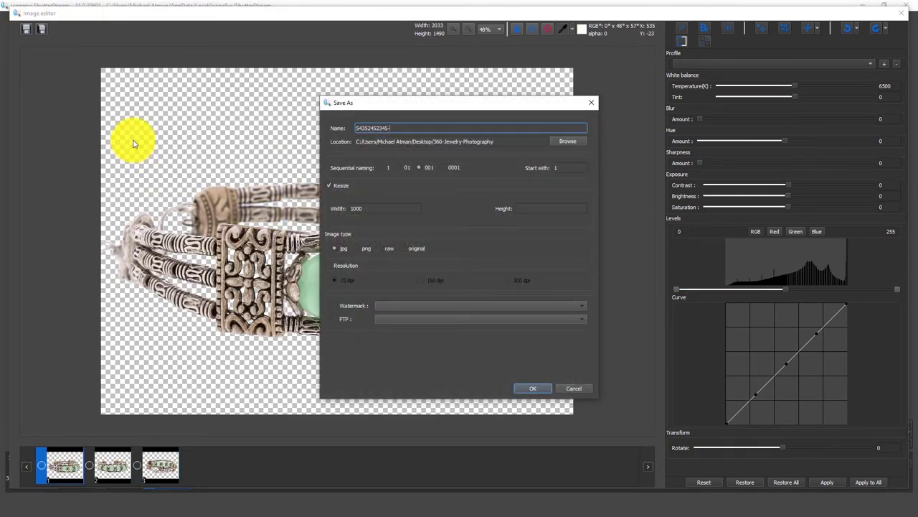
# Step: Set the file name prefix to '246435654-', resize to 1000 px width, and use 72 dpi
pyautogui.moveTo(418, 129); pyautogui.dragTo(325, 114)
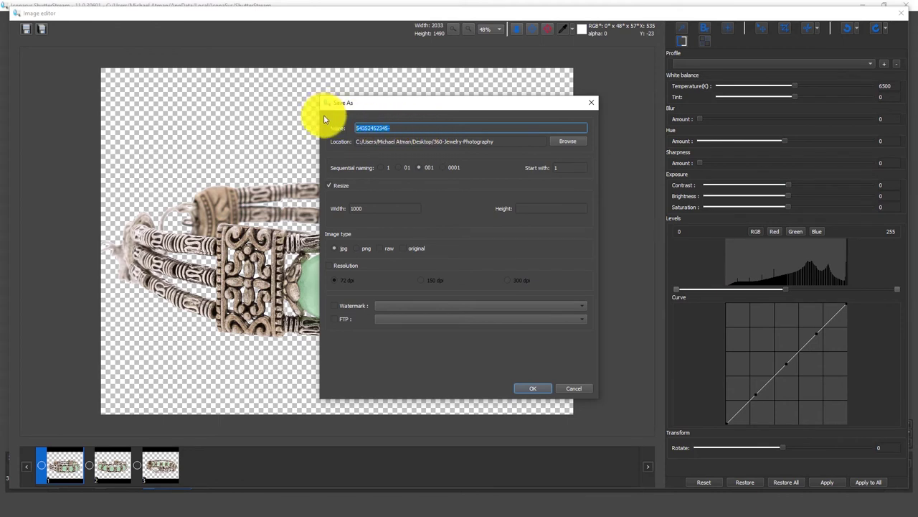
pyautogui.write('246435654-')
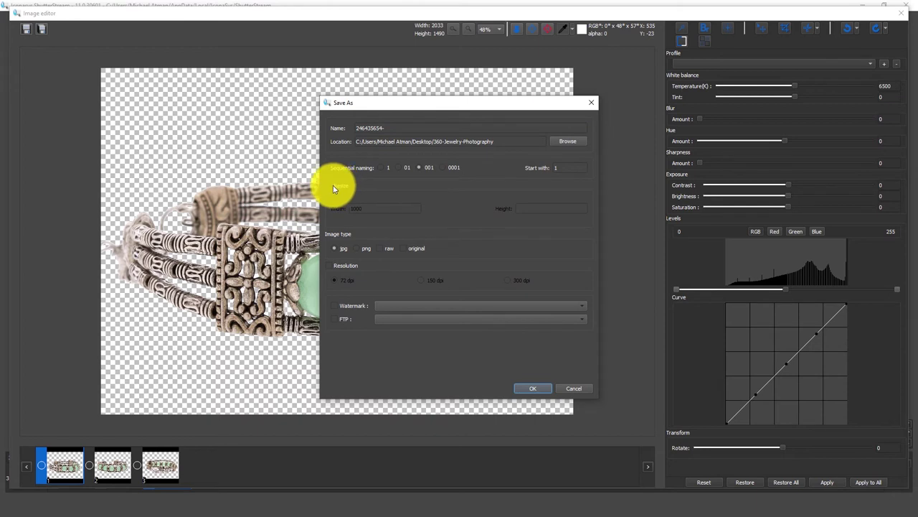
pyautogui.click(330, 185)
pyautogui.doubleClick(360, 208)
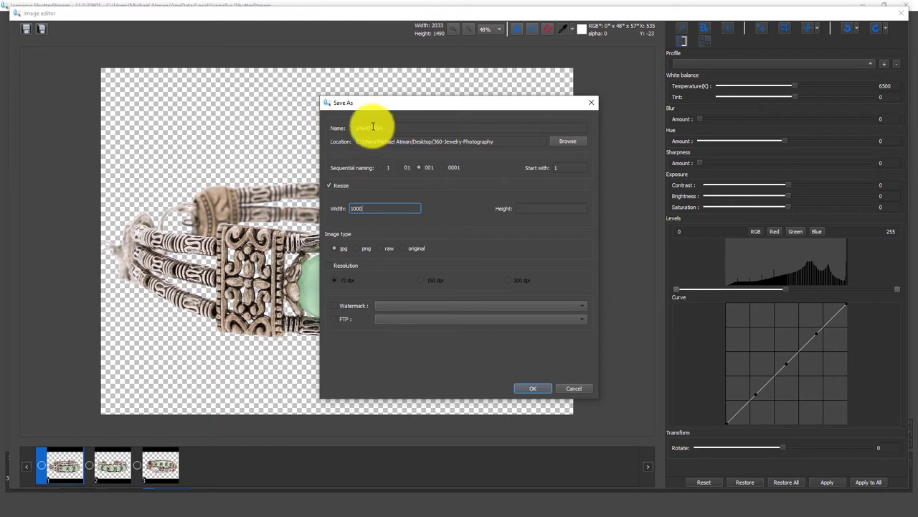
pyautogui.write('1000')
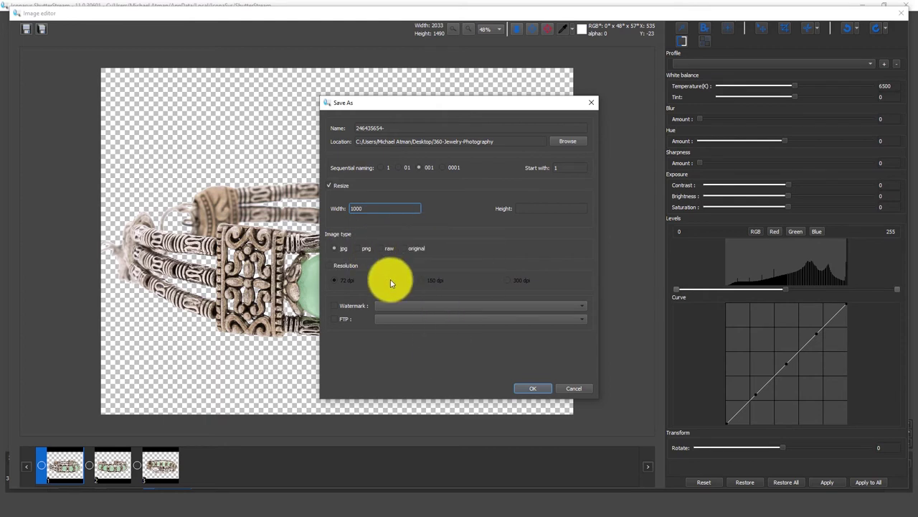
pyautogui.click(335, 268)
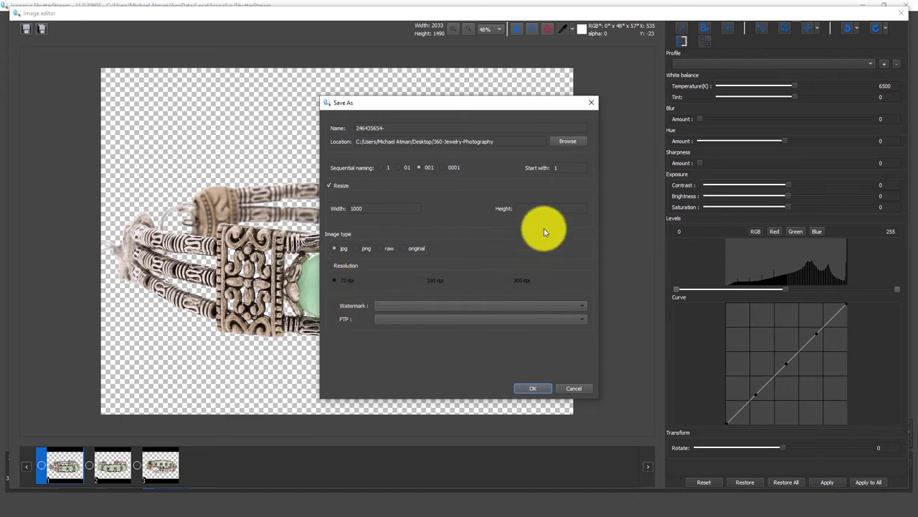
# Step: Batch-save the bracelet JPGs to 360-Jewelry-Photography, confirm overwriting, and close the image editor
pyautogui.click(534, 389)
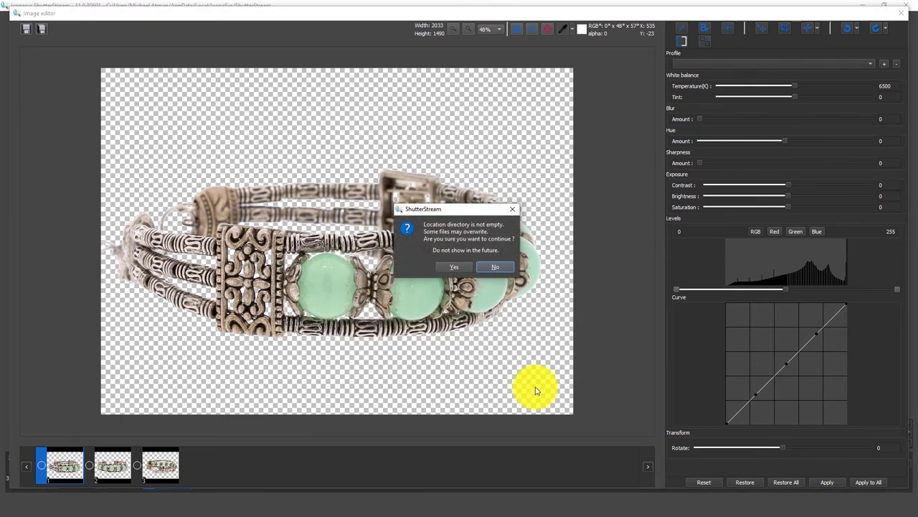
pyautogui.press('y')
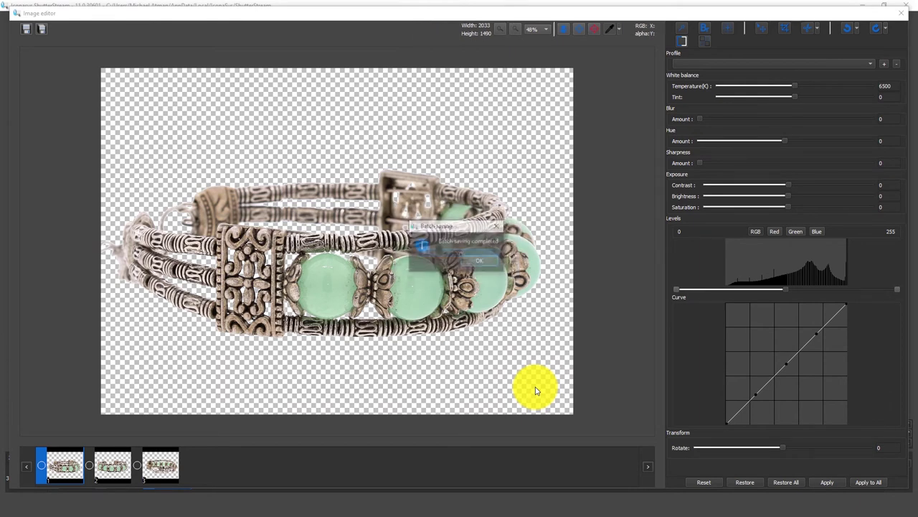
pyautogui.press('Return')
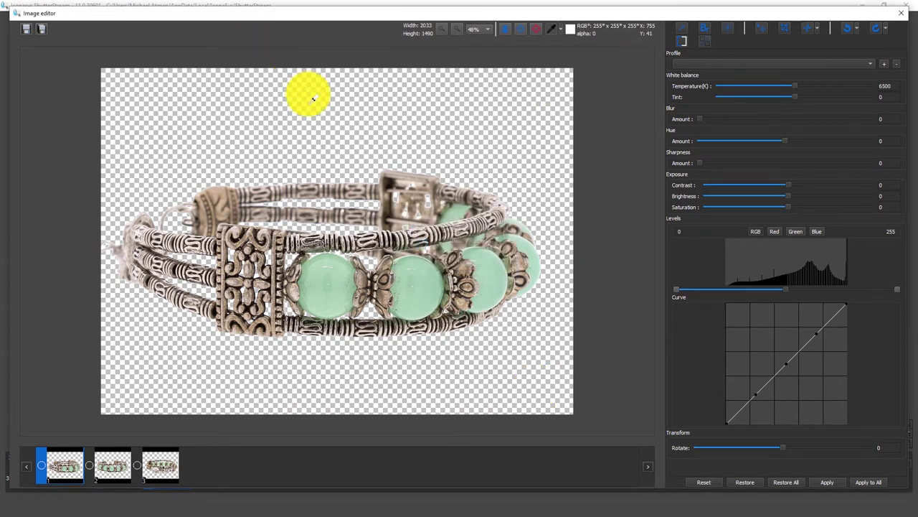
pyautogui.click(904, 15)
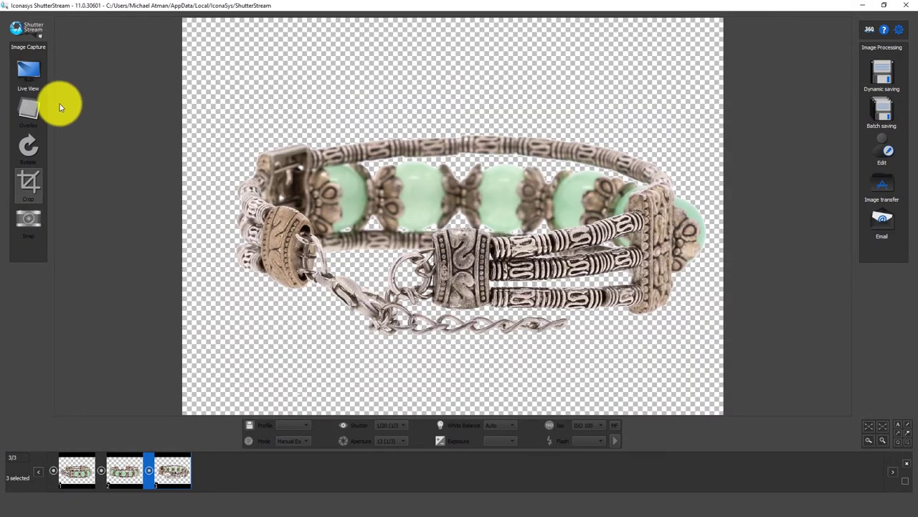
# Step: Turn on Live View to show the hanging necklace in the light box
pyautogui.click(29, 78)
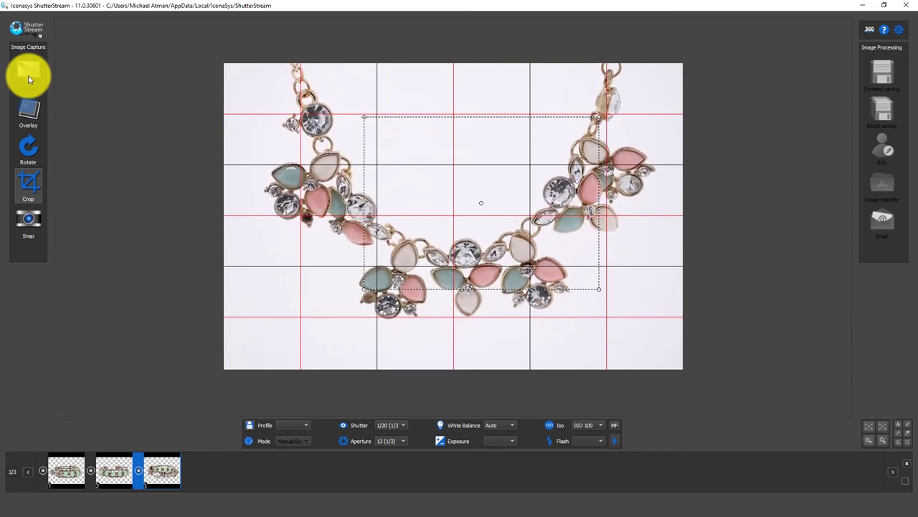
# Step: Clear the crop box and snap a white-background photo of the necklace
pyautogui.click(553, 203)
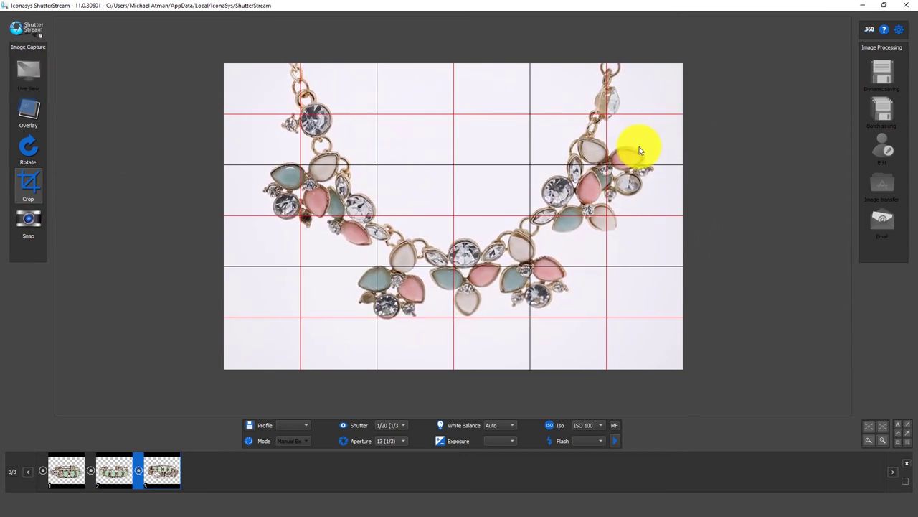
pyautogui.click(34, 226)
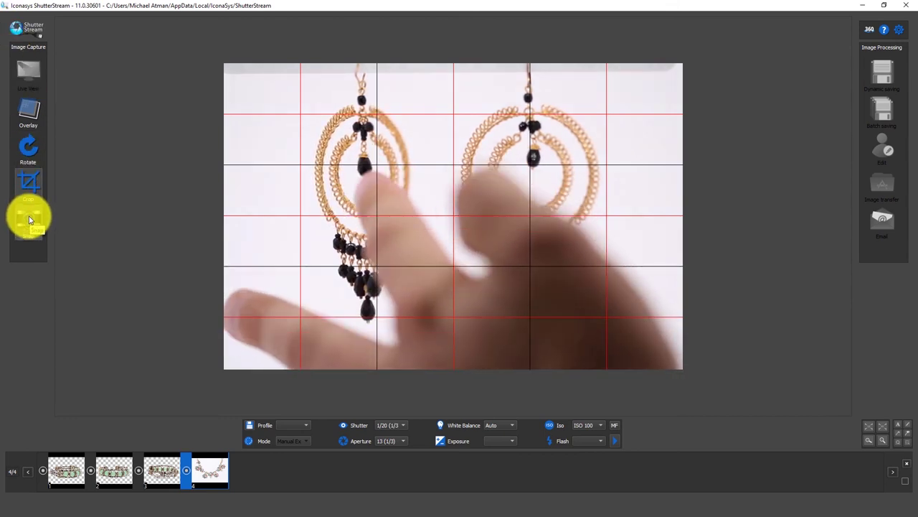
# Step: Snap a photo of the gold hoop earrings and return to Live View
pyautogui.click(29, 219)
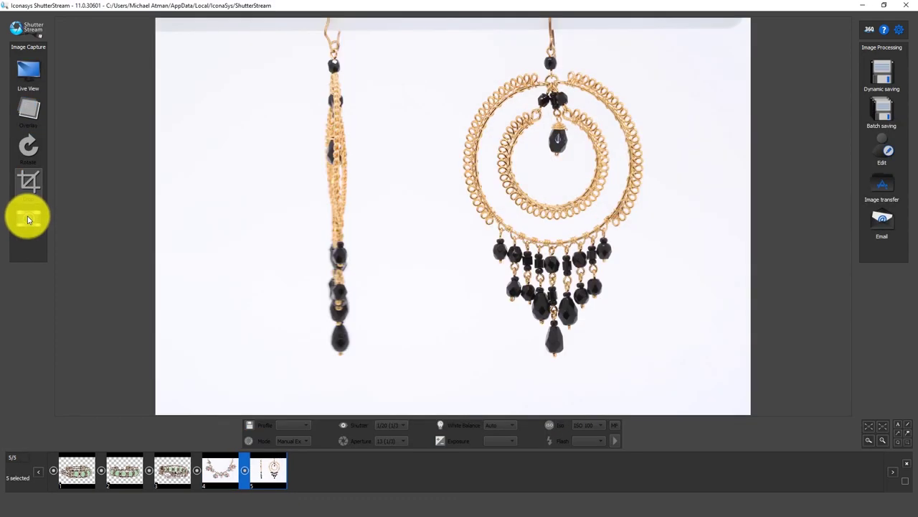
pyautogui.click(29, 84)
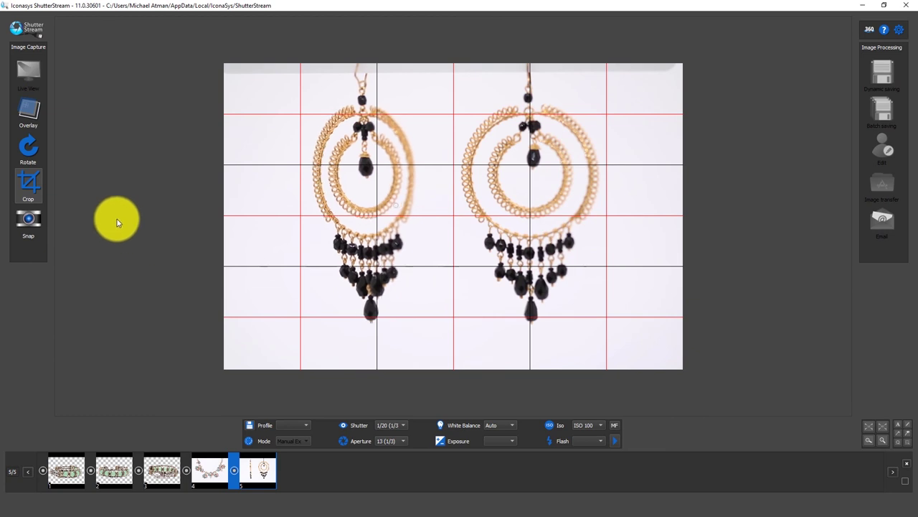